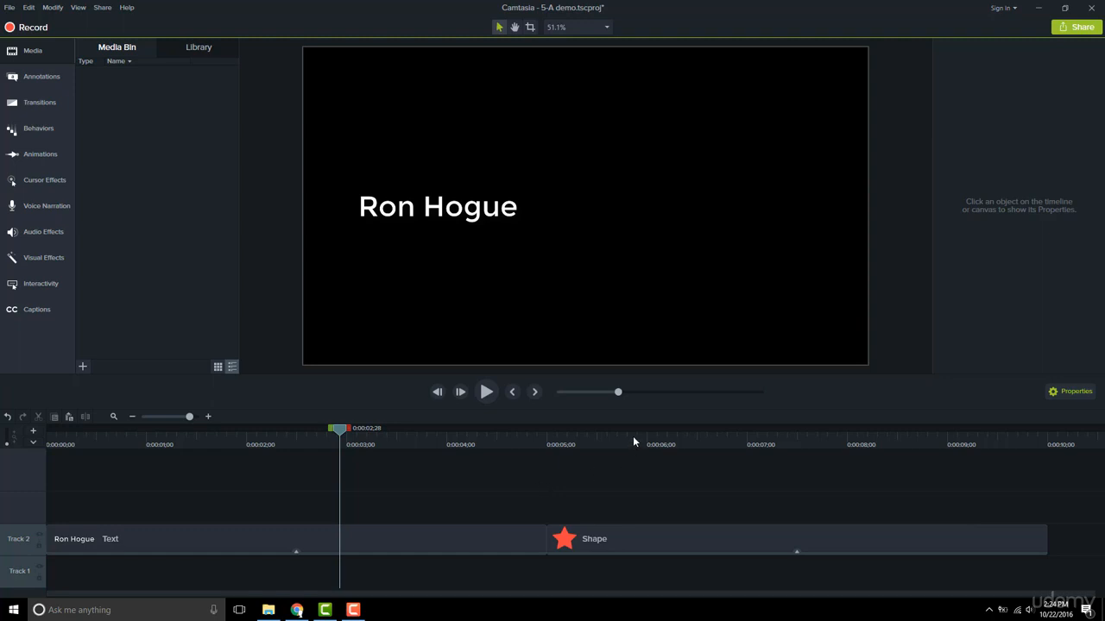
Apply the Jump And Fall behavior to the text clip and the star shape clip on Track 2, previewing the text animation.
click(633, 437)
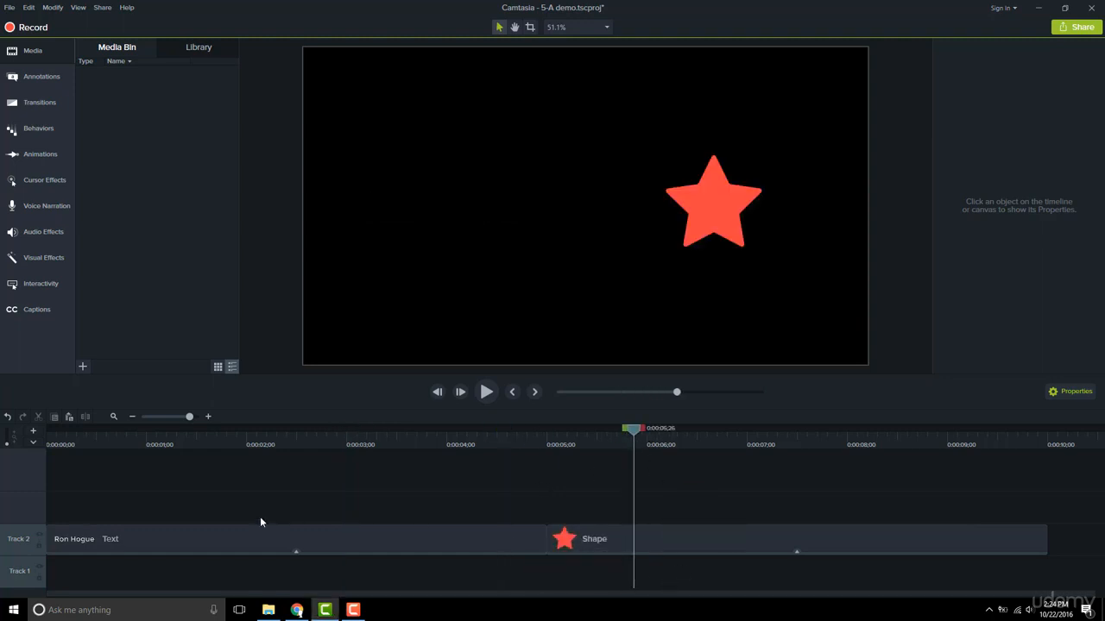
click(279, 437)
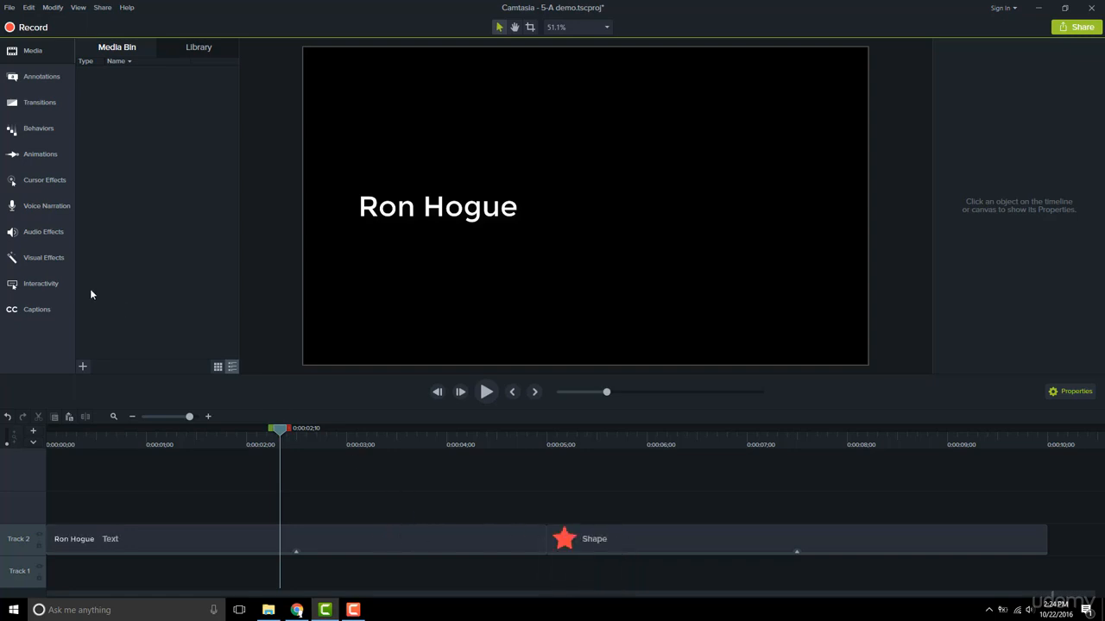
click(42, 131)
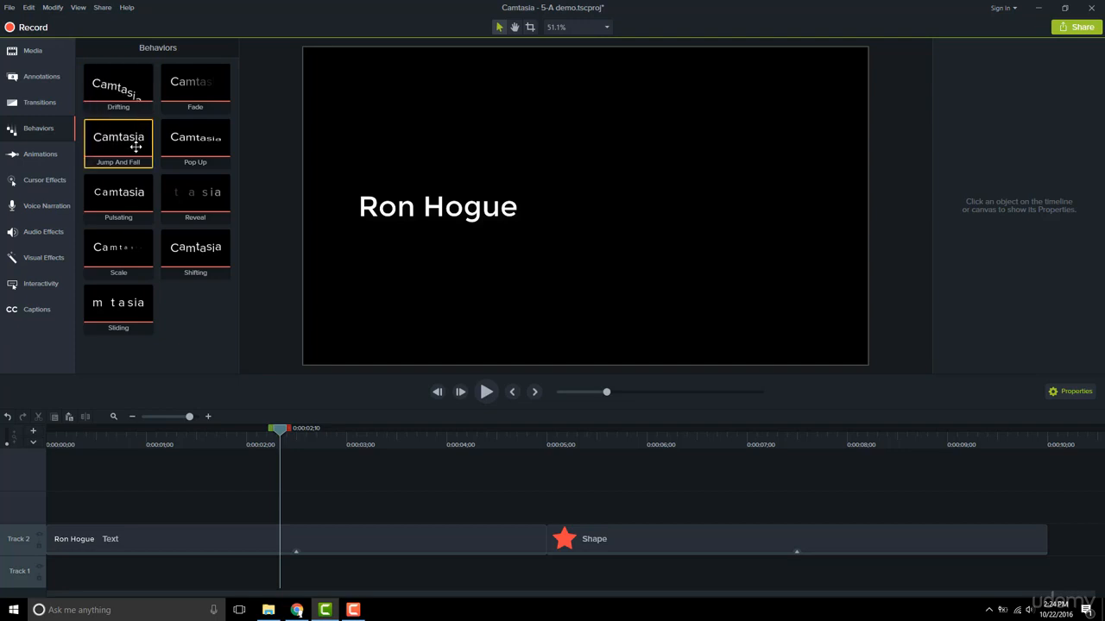
drag(135, 147, 216, 539)
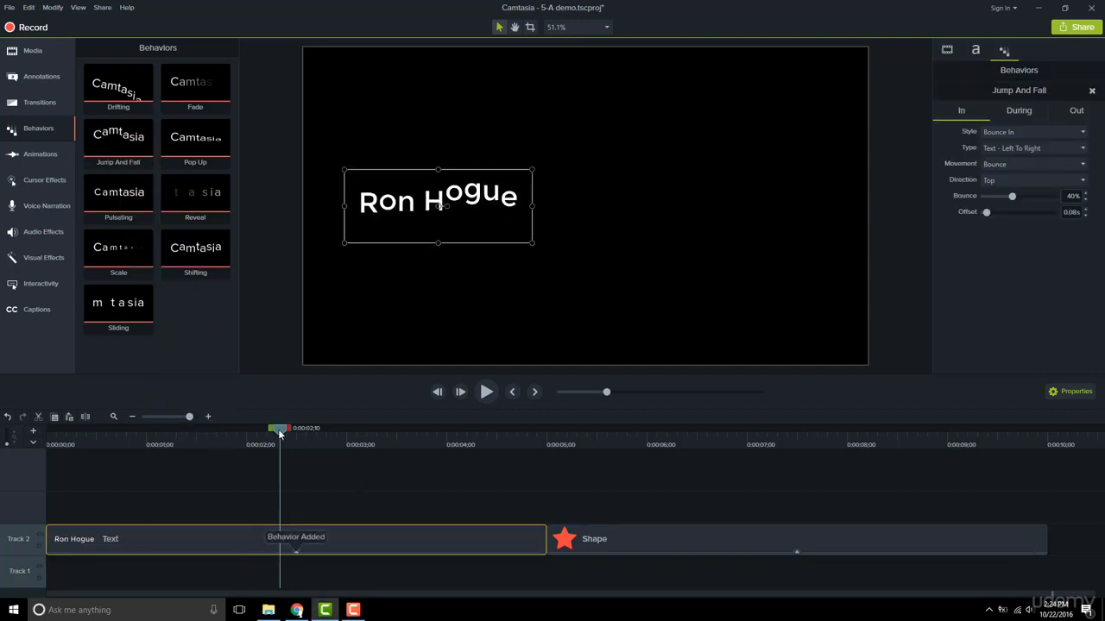
drag(279, 435, 527, 438)
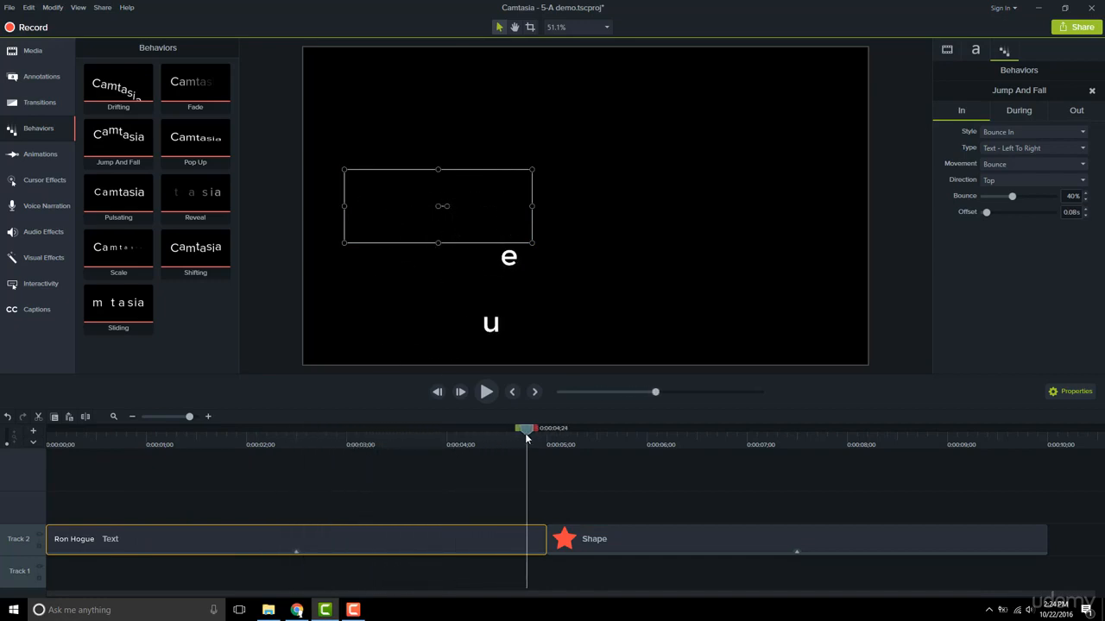
drag(118, 135, 656, 523)
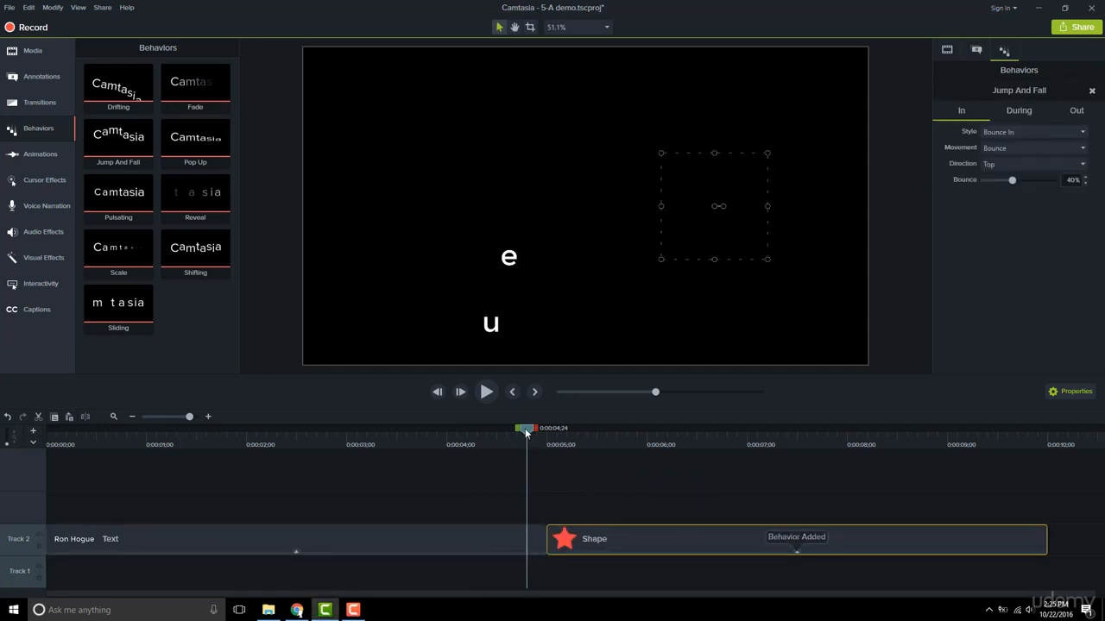
drag(526, 431, 354, 437)
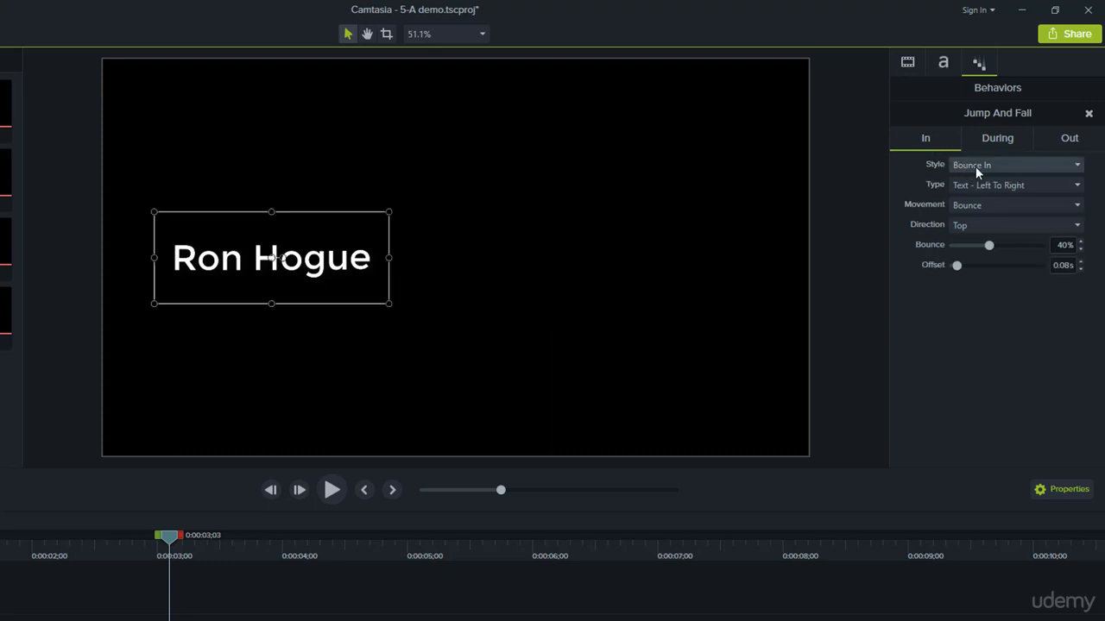
Set the In style of the text clip's behavior to Sliding and preview the clip up to its end.
click(975, 166)
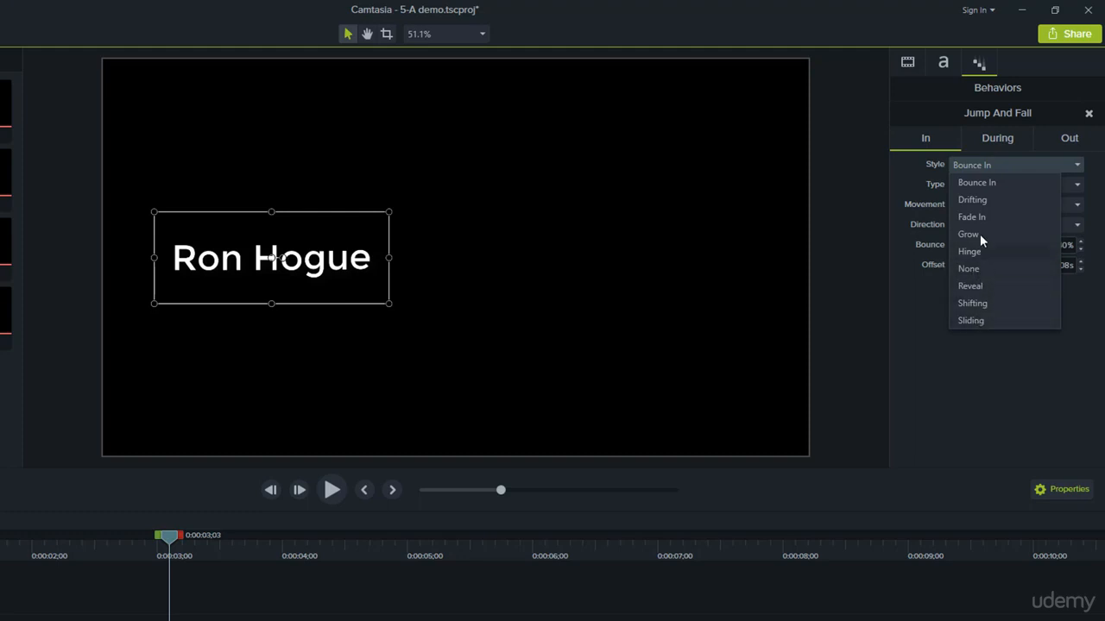
click(983, 319)
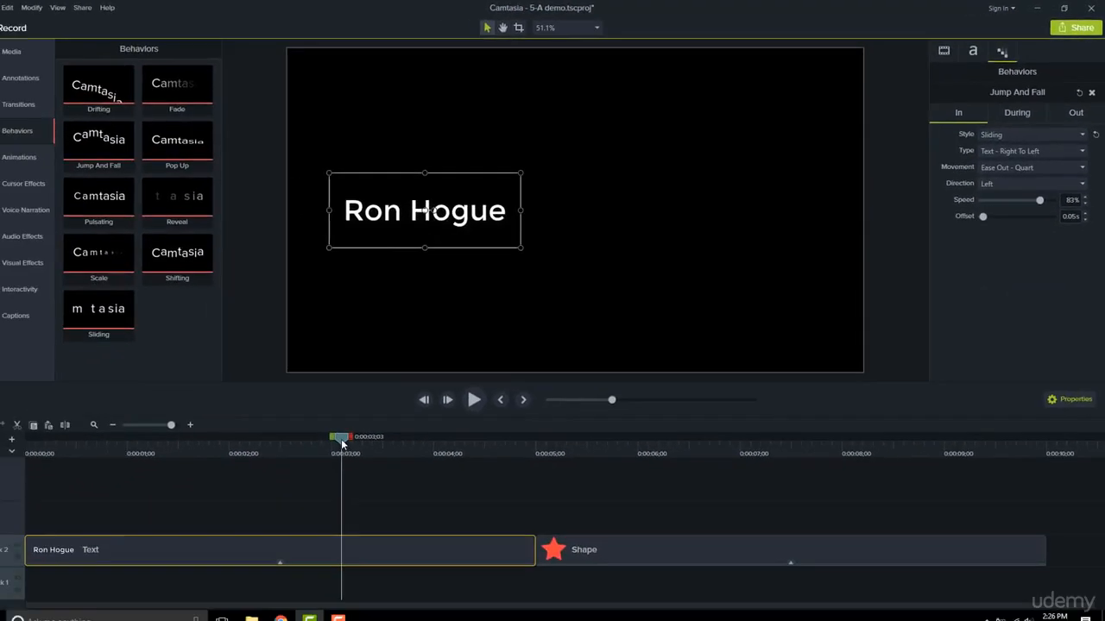
drag(342, 443, 535, 464)
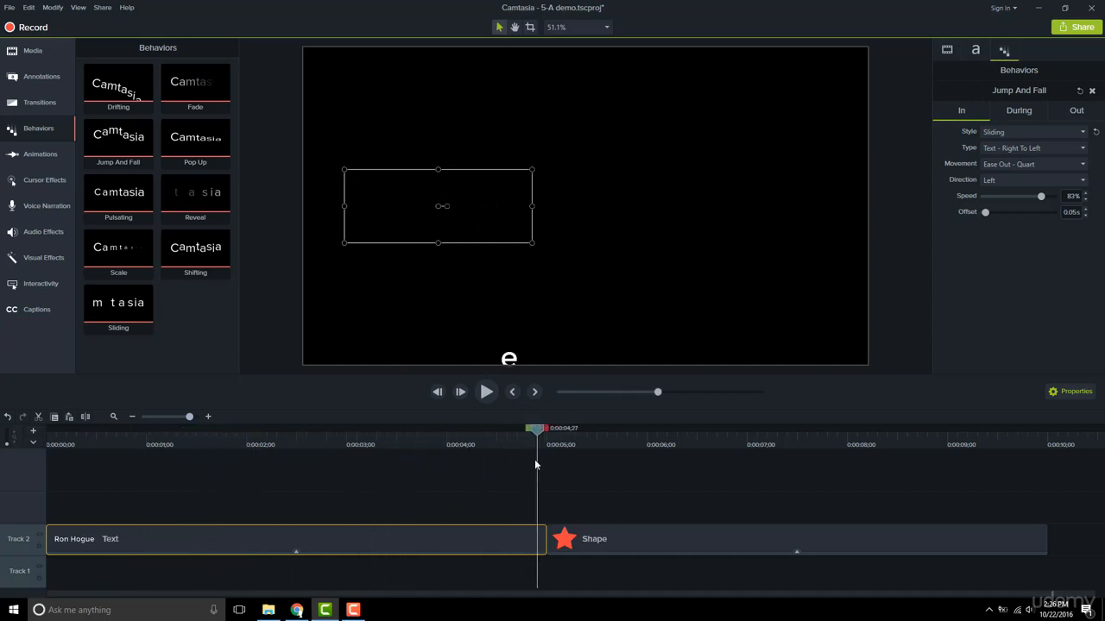
Set the Out style of the text clip's behavior to Sliding with direction Bottom and preview the exit animation.
click(1077, 111)
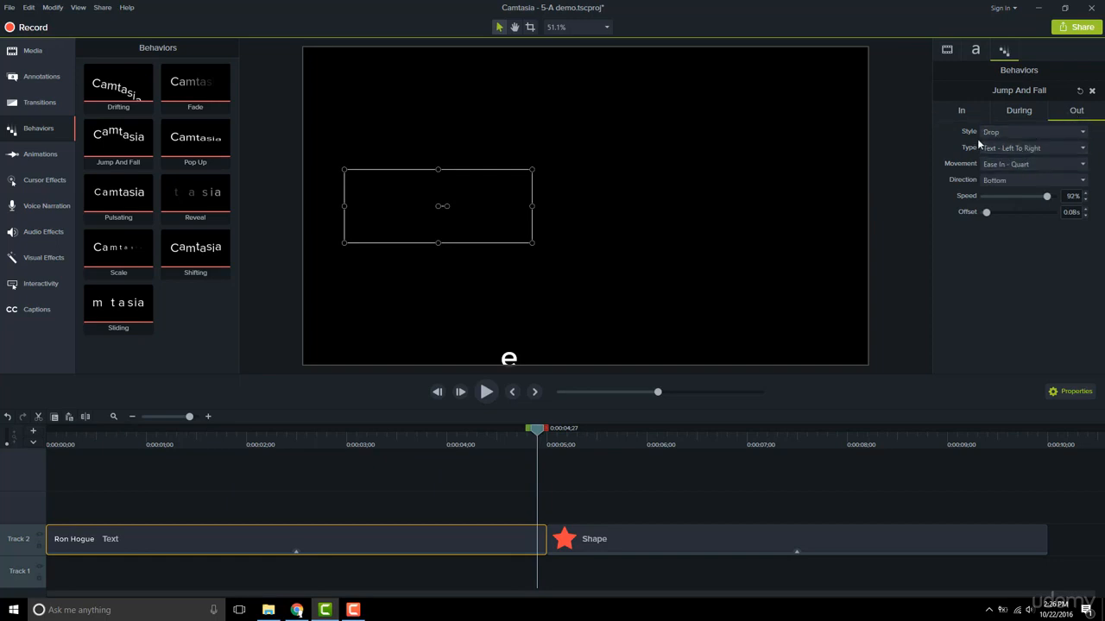
click(1001, 133)
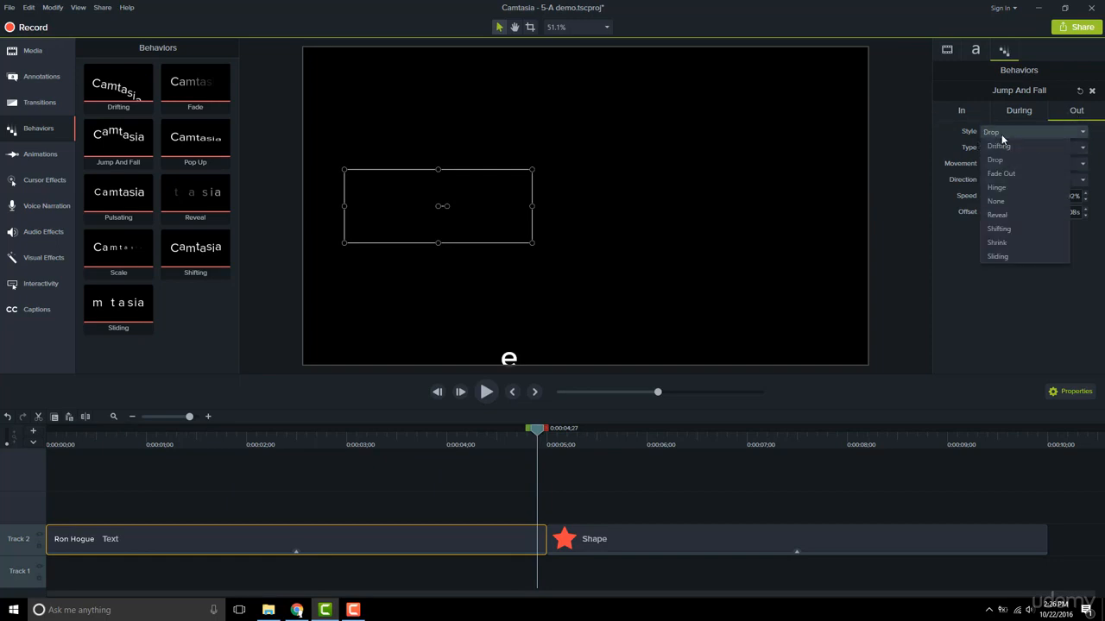
click(1027, 257)
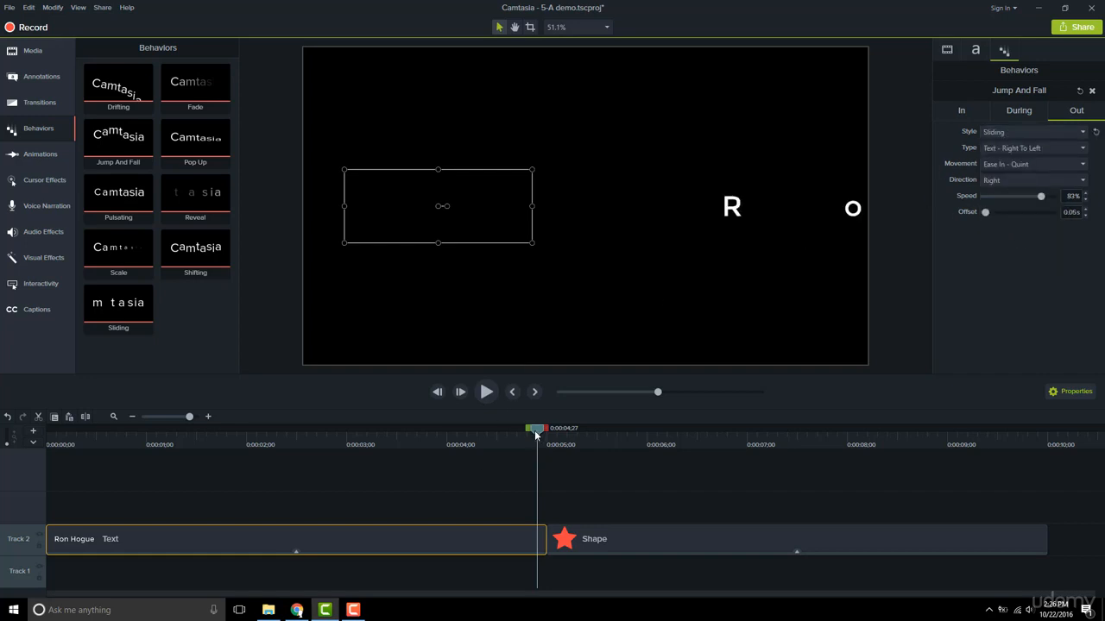
mouse_move(535, 435)
mouse_down()
mouse_move(523, 435)
mouse_move(535, 435)
mouse_up()
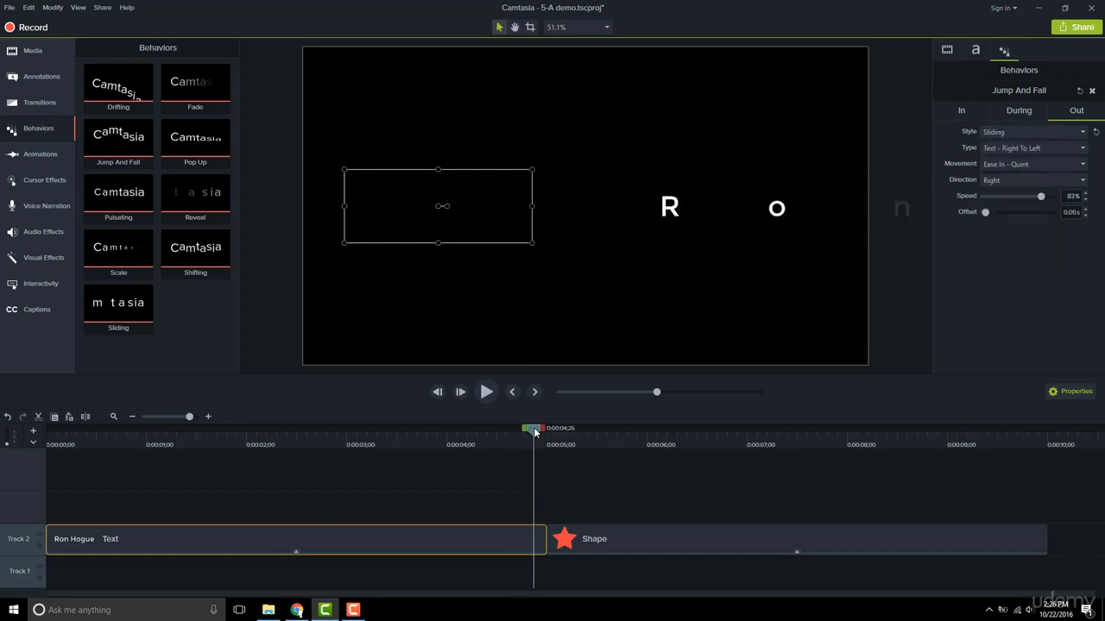
click(1007, 182)
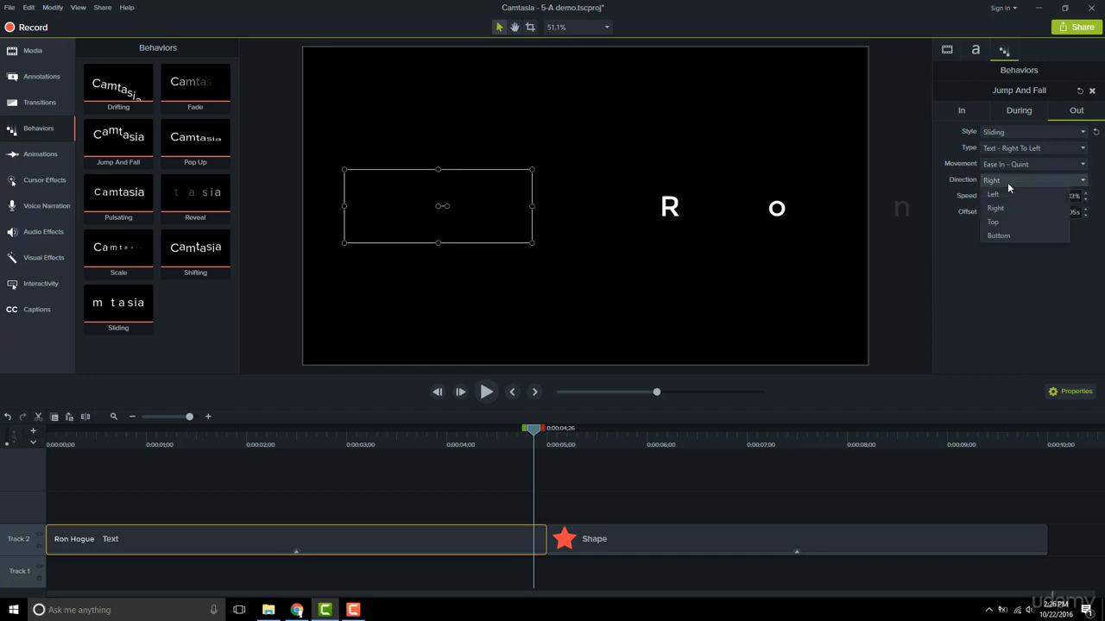
click(999, 236)
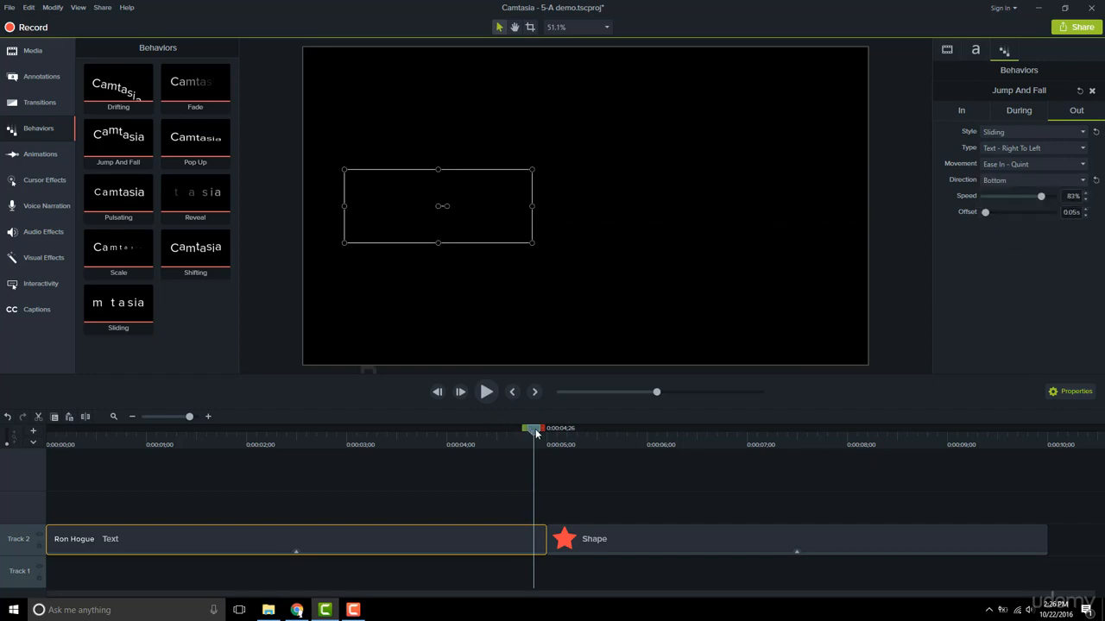
drag(534, 435, 461, 438)
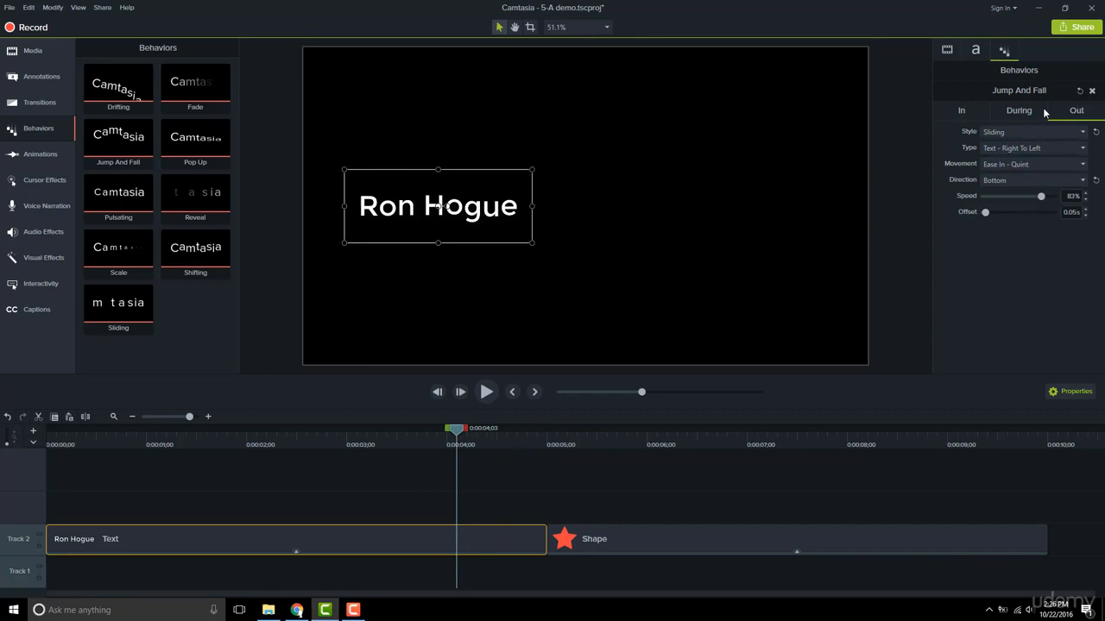
Extend the text clip on Track 2 to a duration of about 1 minute 22 seconds and preview its looping jump.
click(1018, 111)
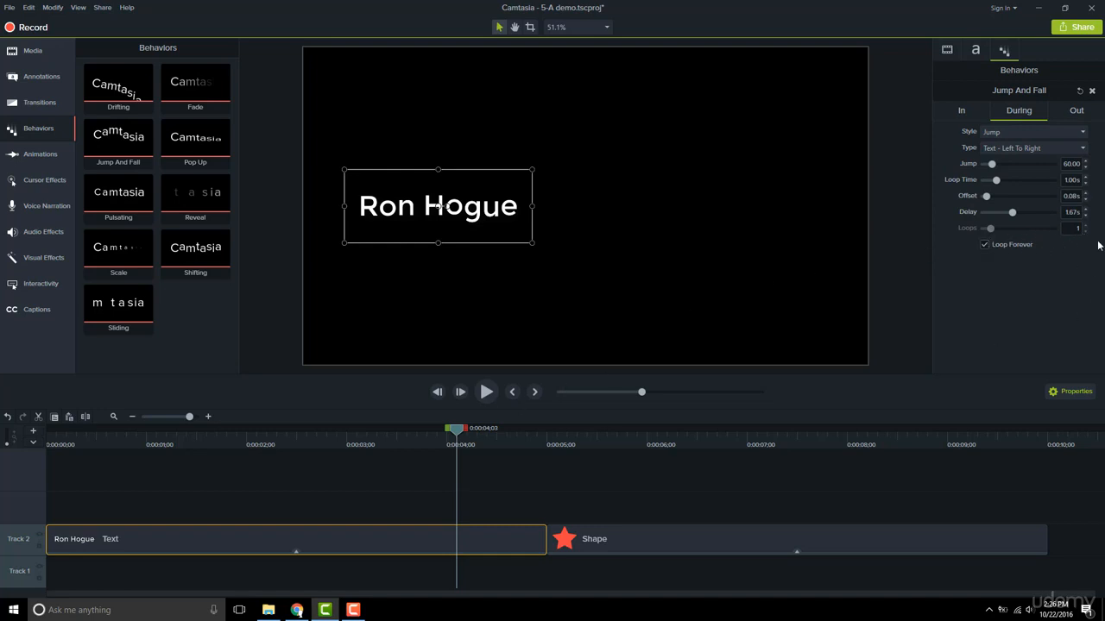
click(168, 416)
click(65, 538)
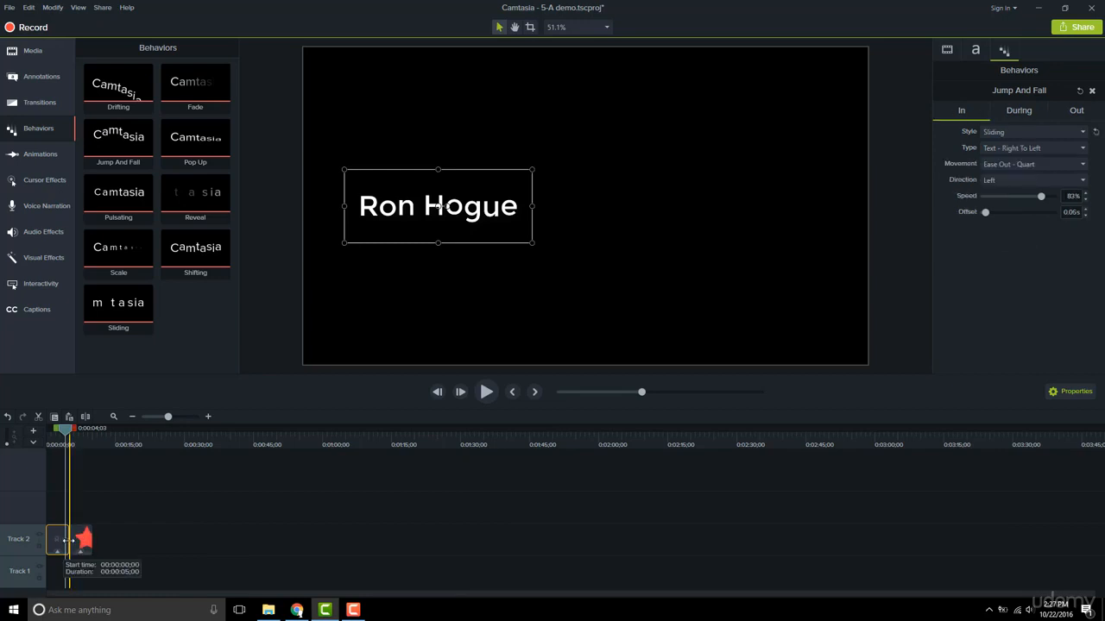
drag(65, 538, 361, 523)
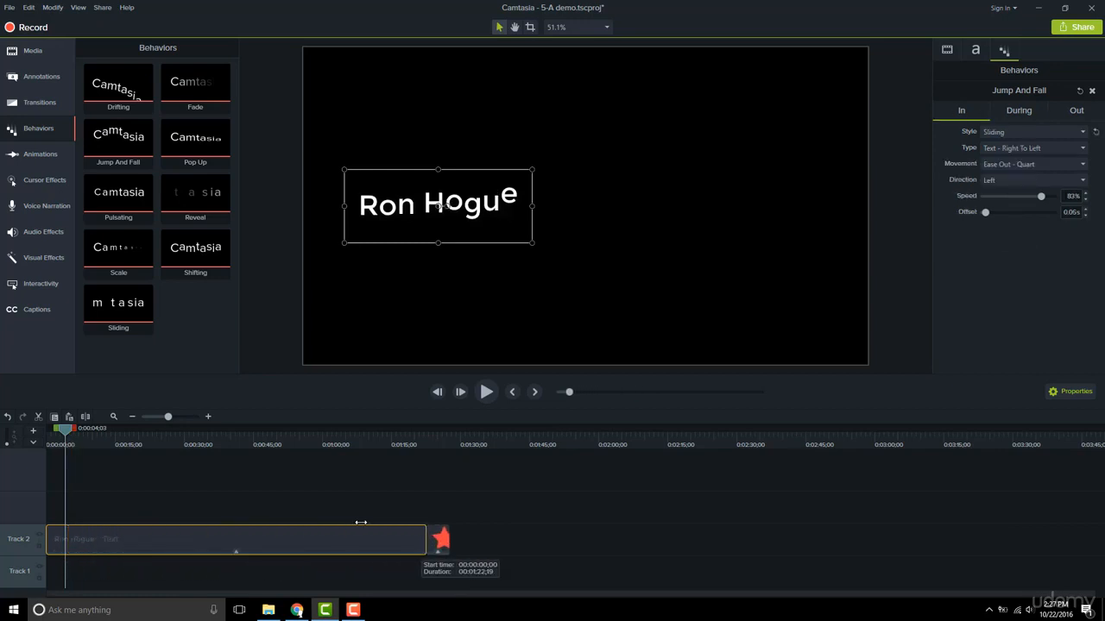
drag(66, 440, 100, 462)
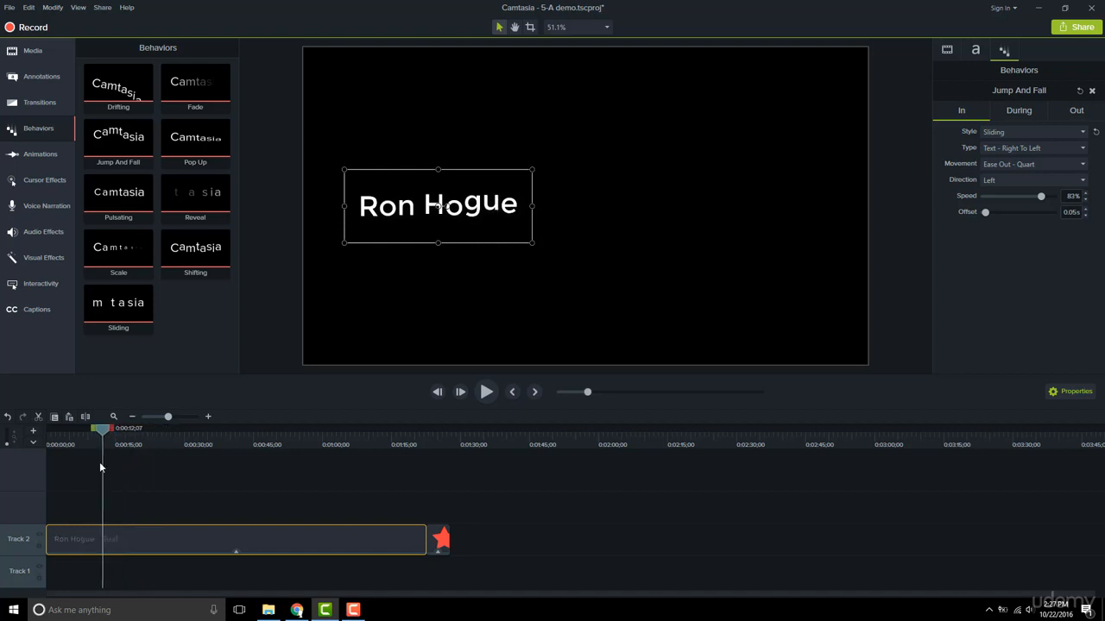
Turn off Loop Forever for the text behavior's During phase, set Loops to 3, and preview the extended clip.
click(1015, 110)
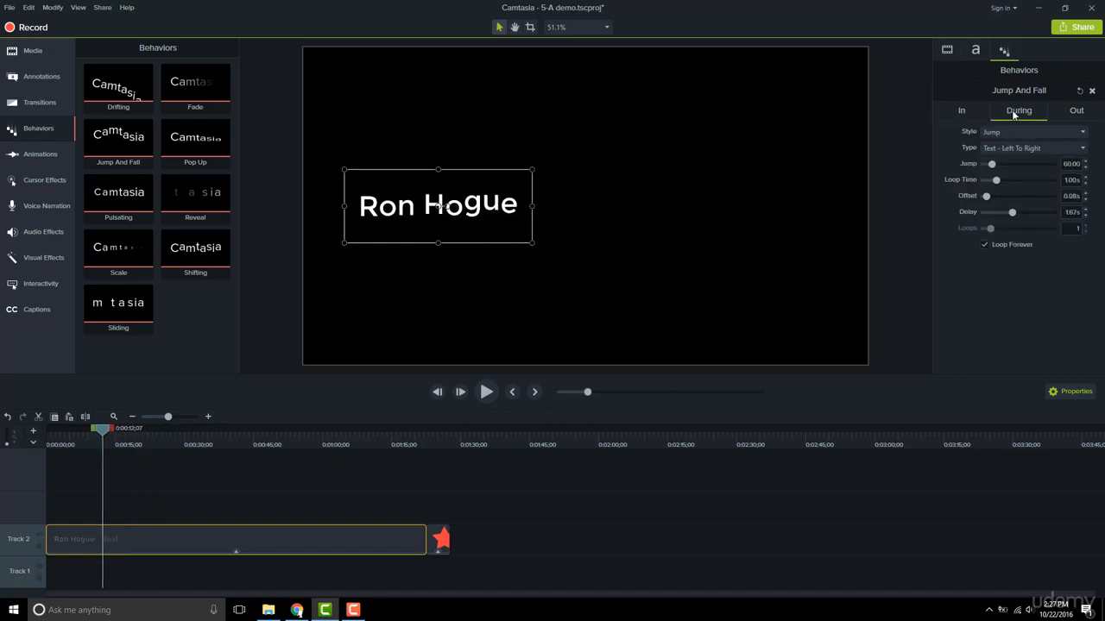
click(985, 246)
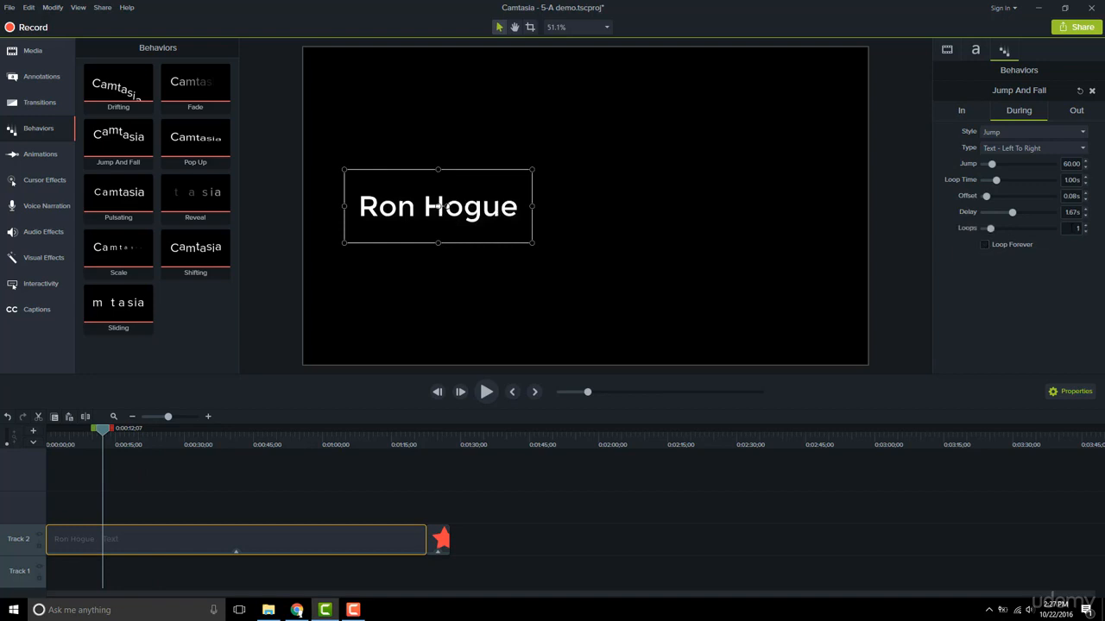
text(3)
click(1056, 281)
drag(108, 434, 423, 447)
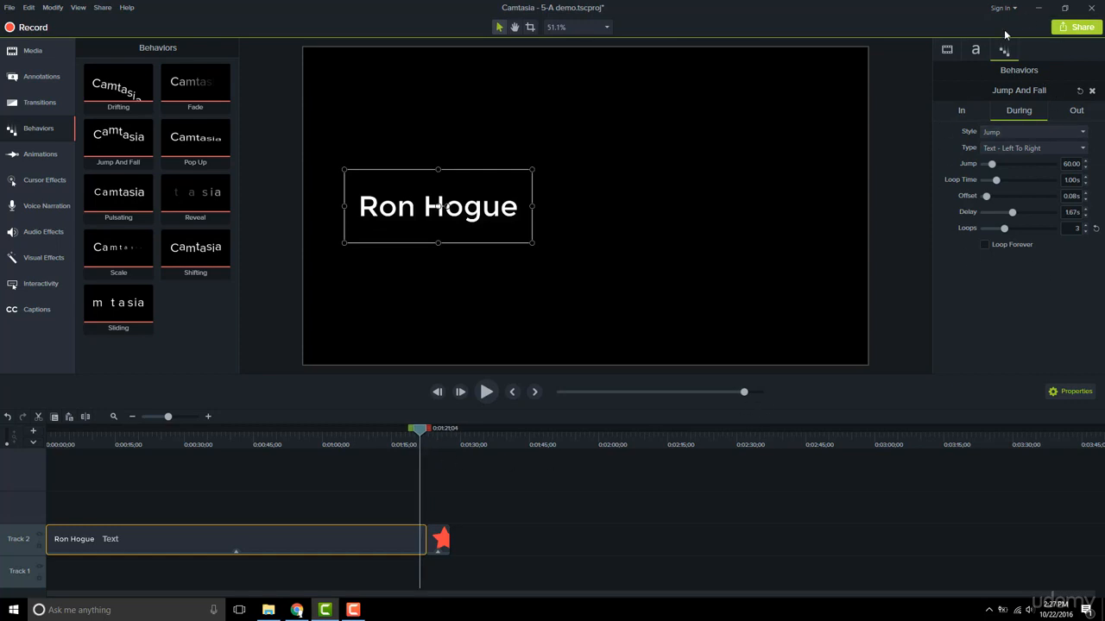
Review the text behavior's In, During and Out settings, including the style and type options available for the In phase.
click(961, 113)
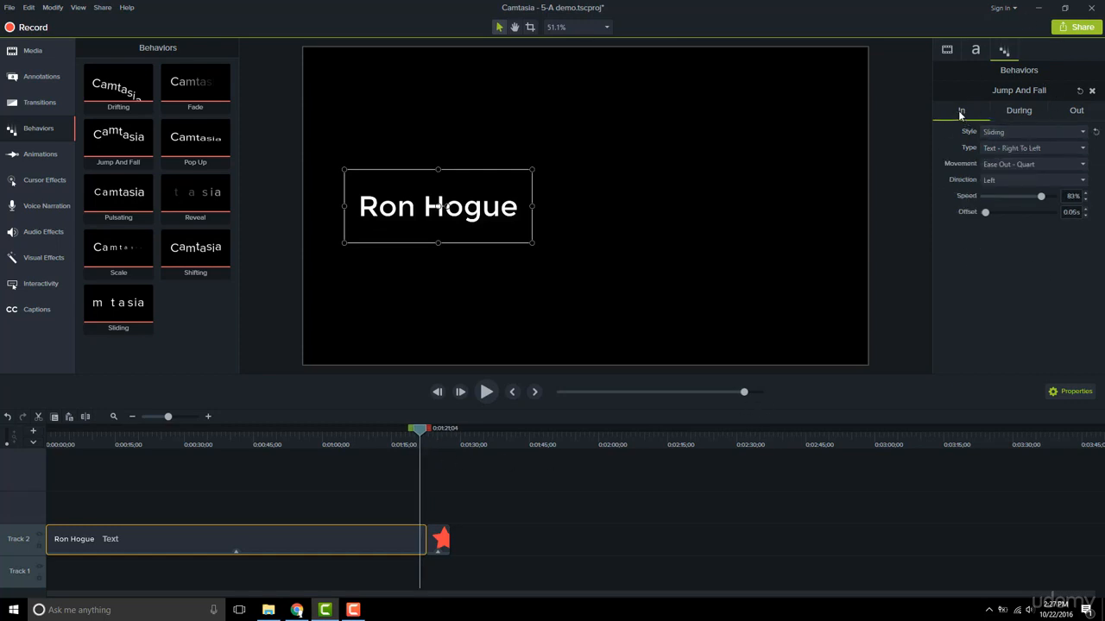
click(1032, 113)
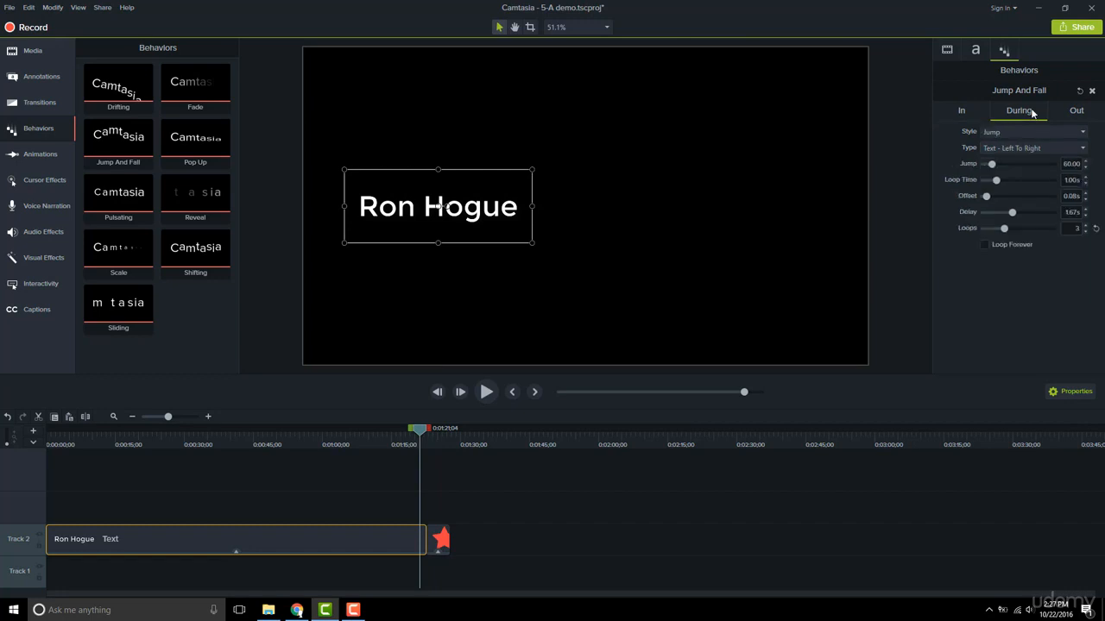
click(1076, 113)
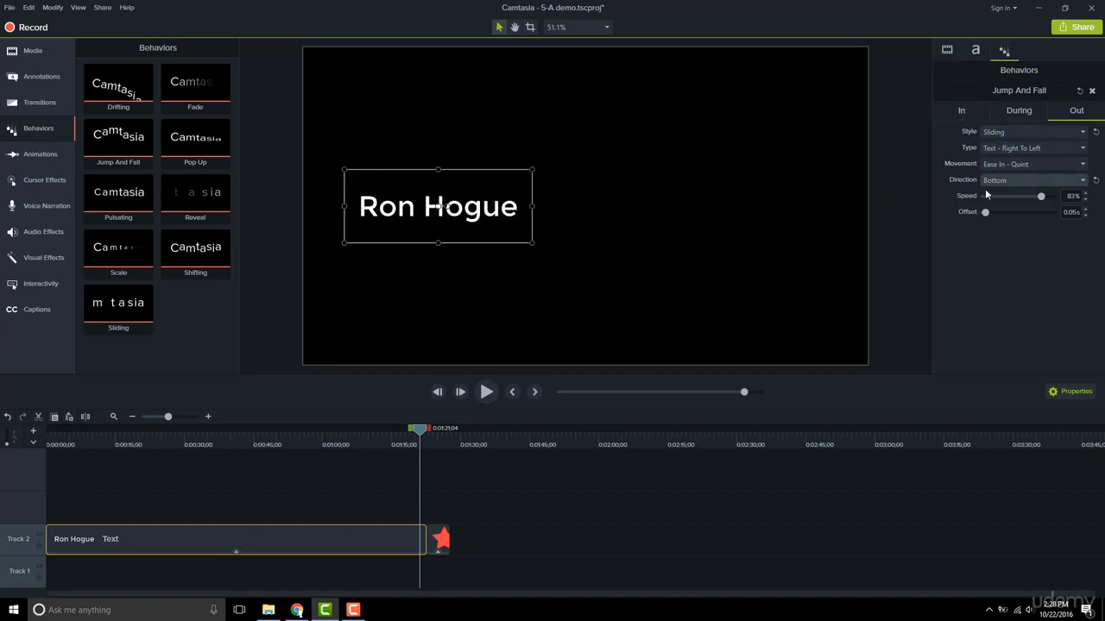
click(963, 112)
click(1007, 131)
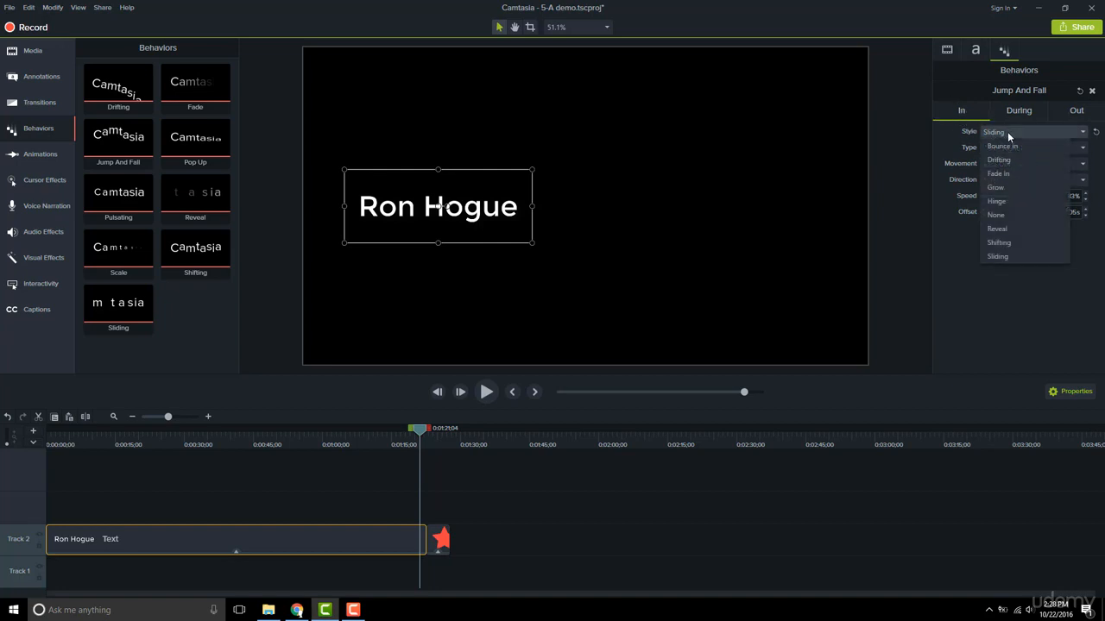
click(963, 110)
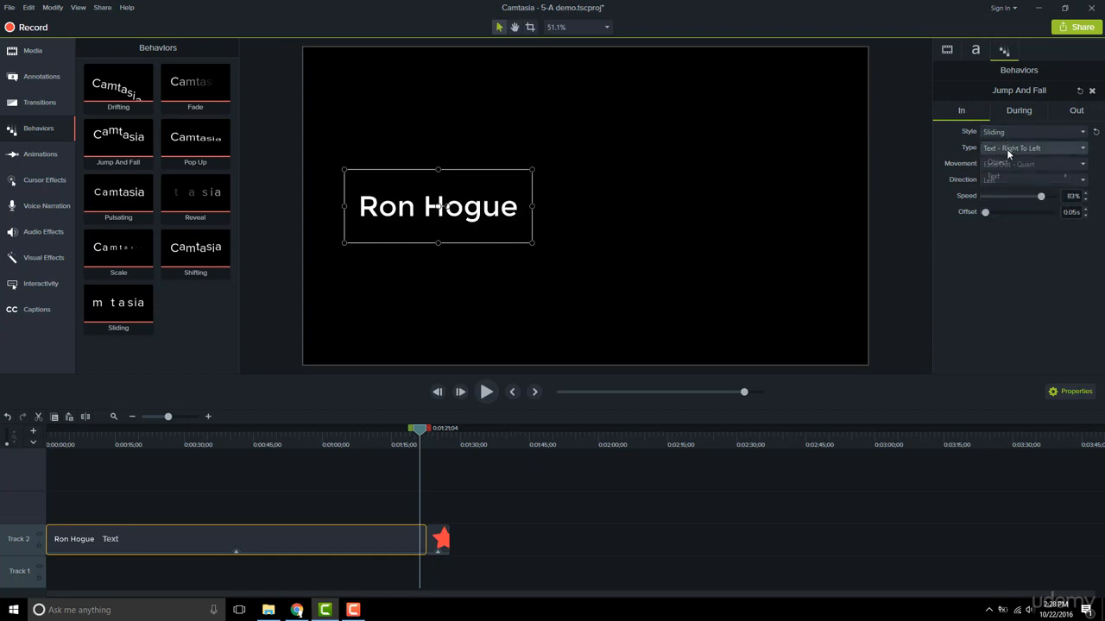
click(1006, 148)
mouse_move(1013, 184)
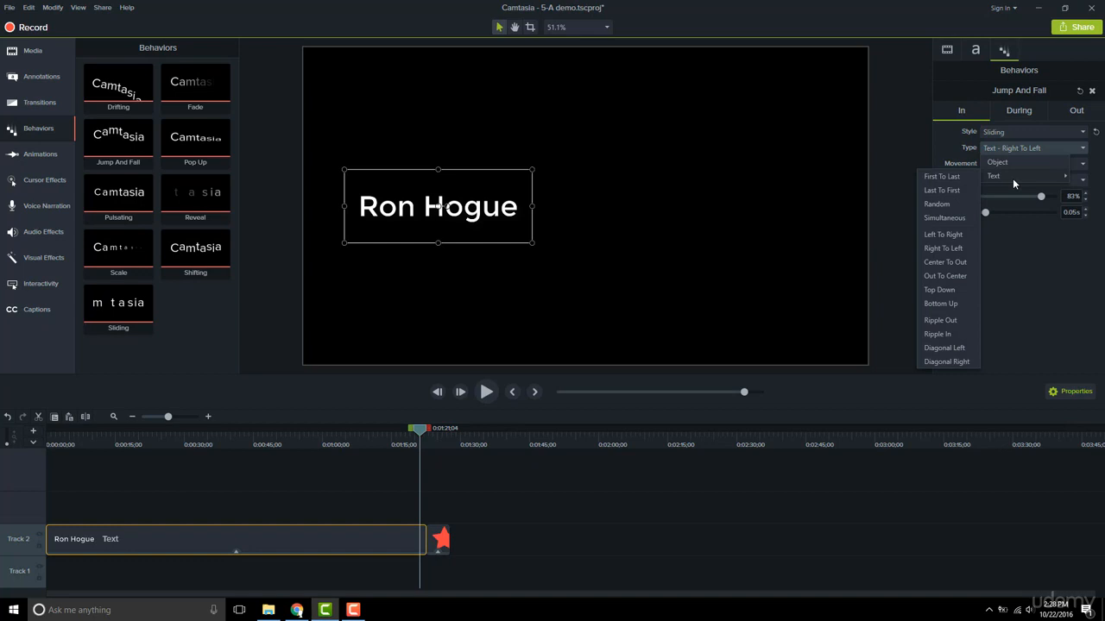
click(1006, 149)
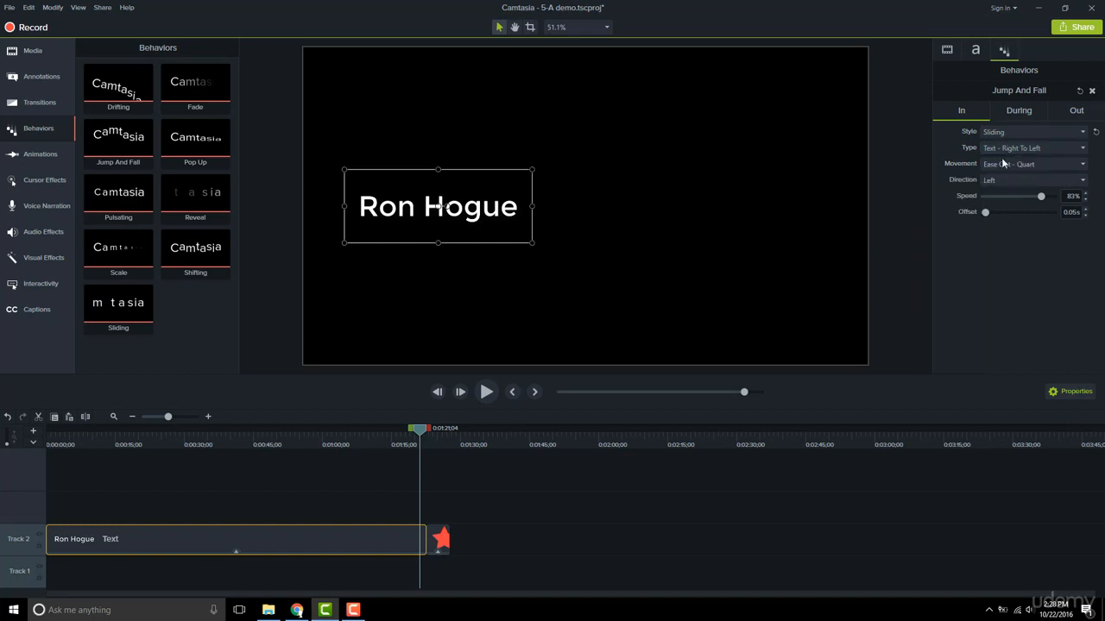